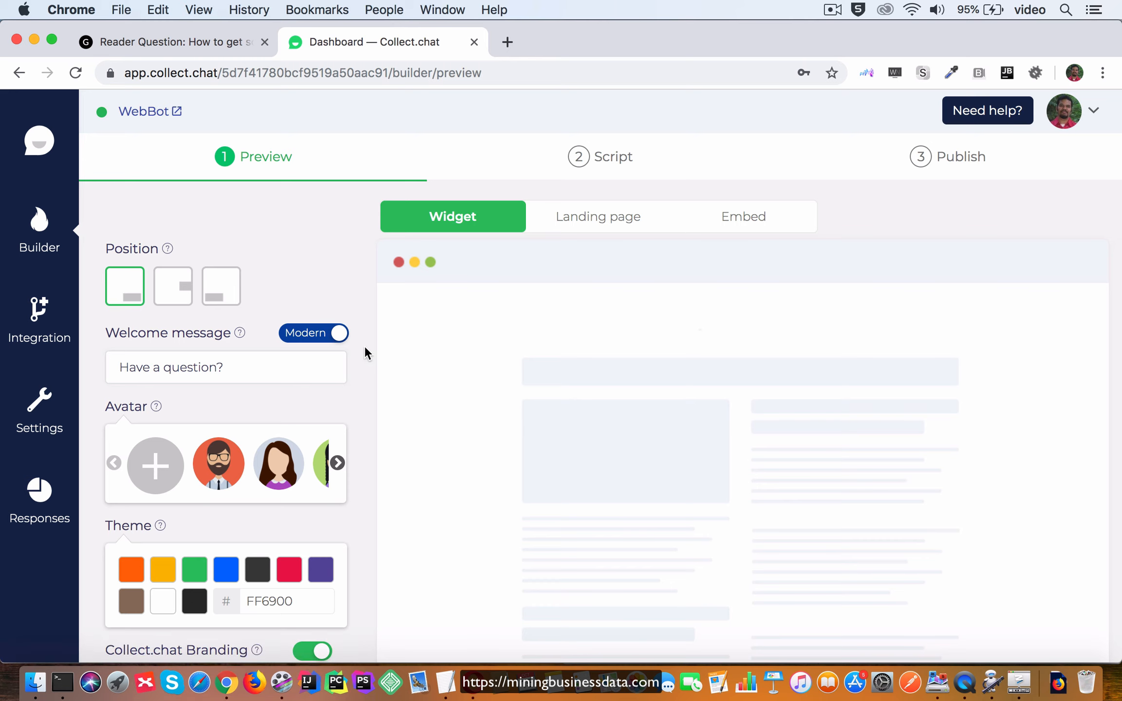
- Review the WebBot widget's position, welcome message, avatar, theme and branding settings alongside its live preview
{"action": "scroll", "coordinate": [361, 400], "scroll_direction": "down", "scroll_amount": 3}
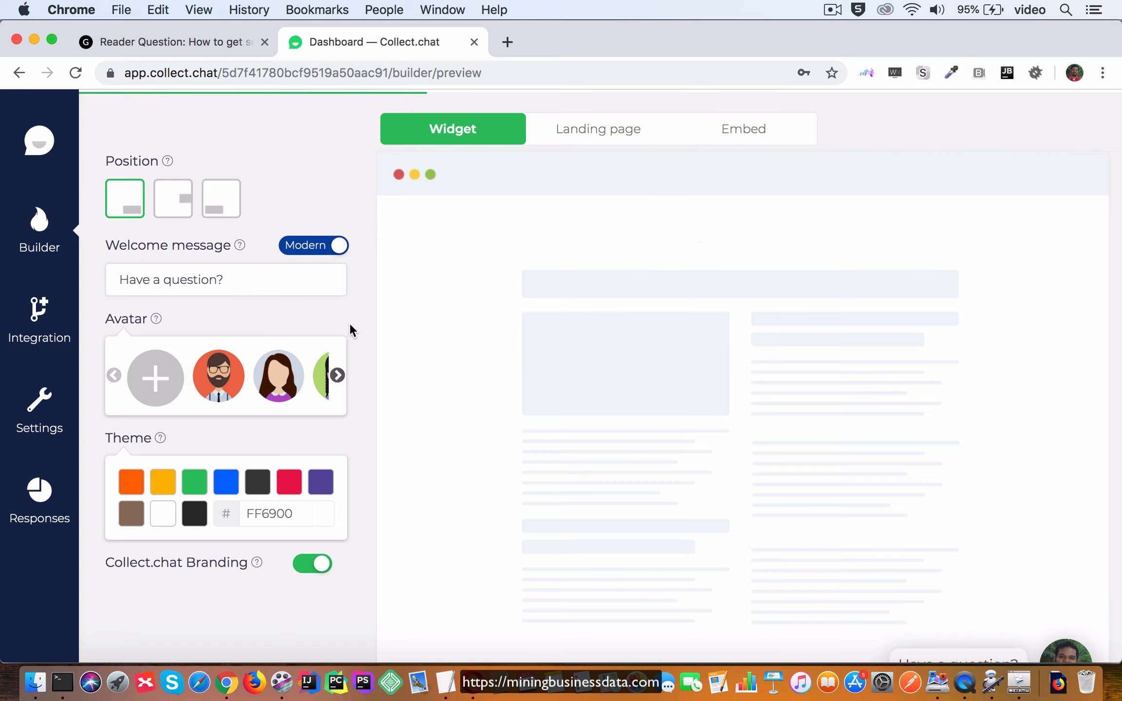
{"action": "scroll", "coordinate": [729, 471], "scroll_direction": "down", "scroll_amount": 3}
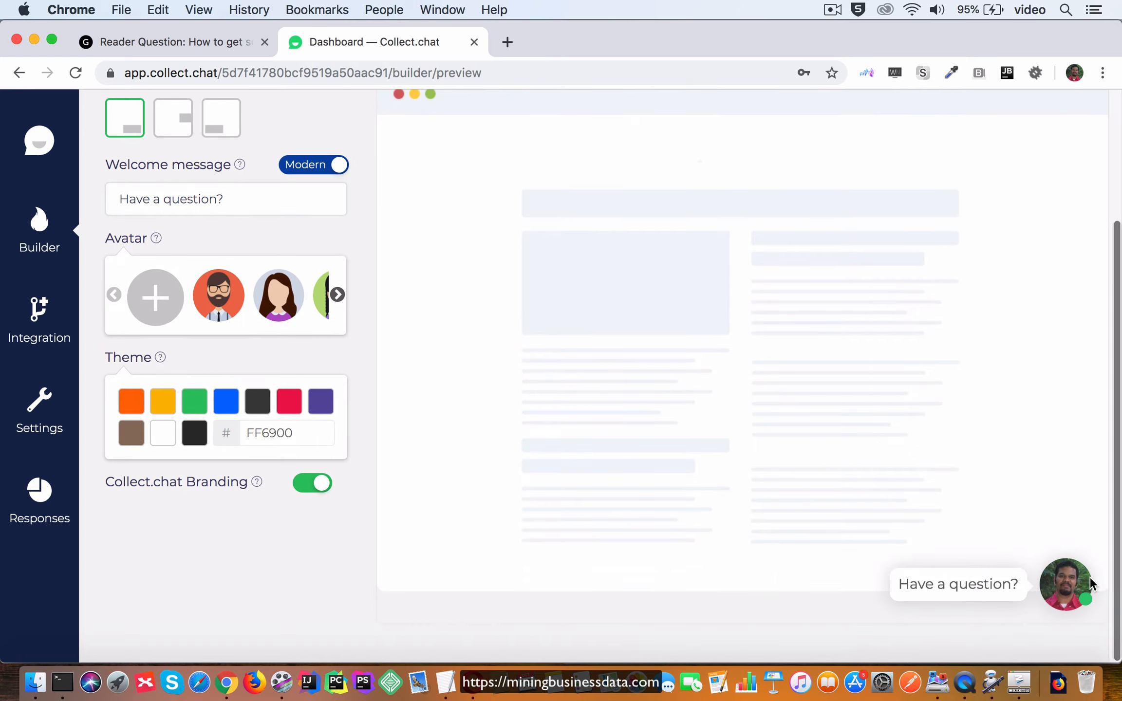
{"action": "left_click", "coordinate": [205, 315]}
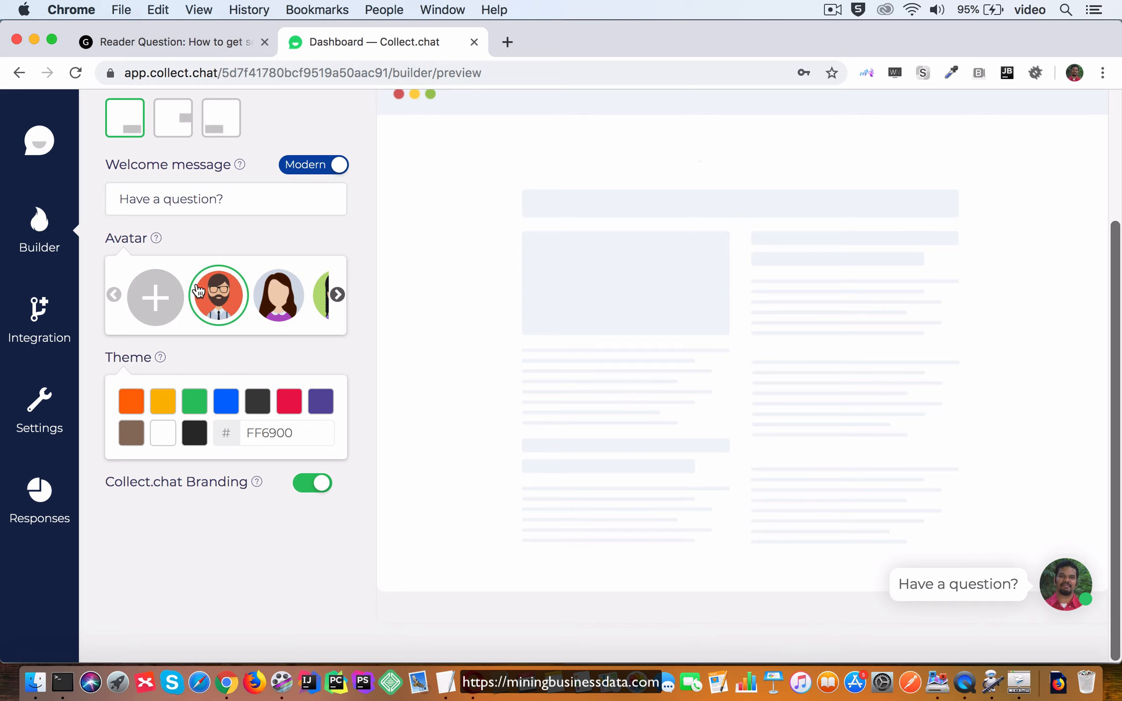
{"action": "scroll", "coordinate": [358, 381], "scroll_direction": "down", "scroll_amount": 1}
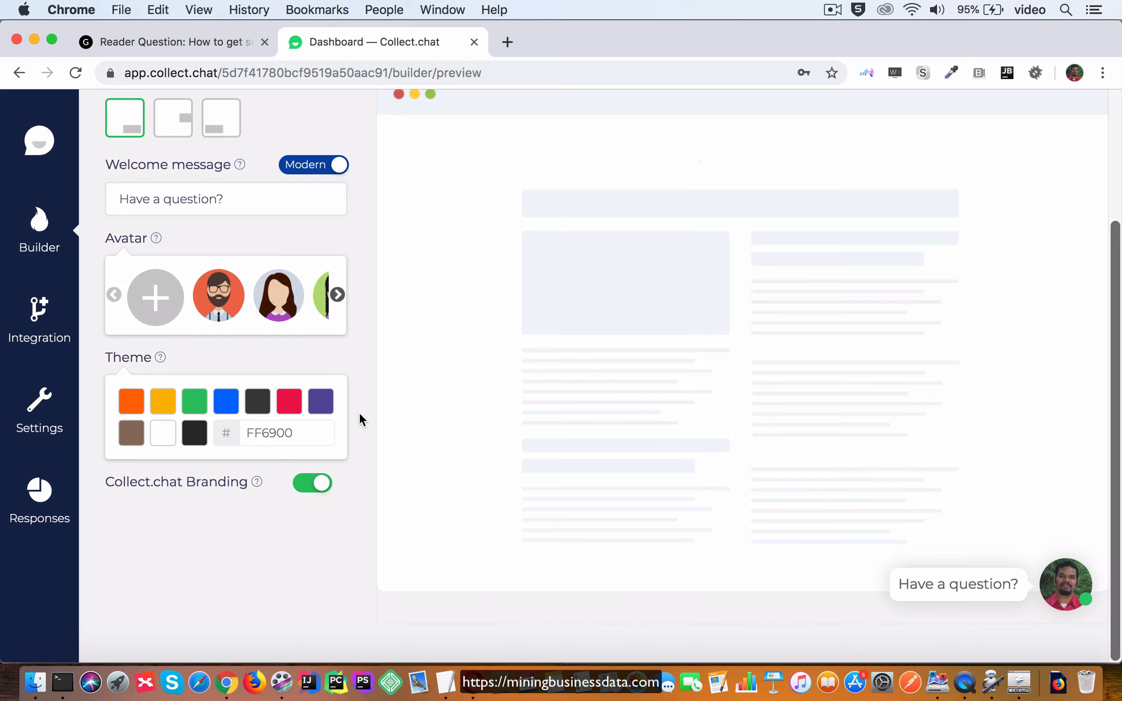
{"action": "scroll", "coordinate": [358, 413], "scroll_direction": "up", "scroll_amount": 3}
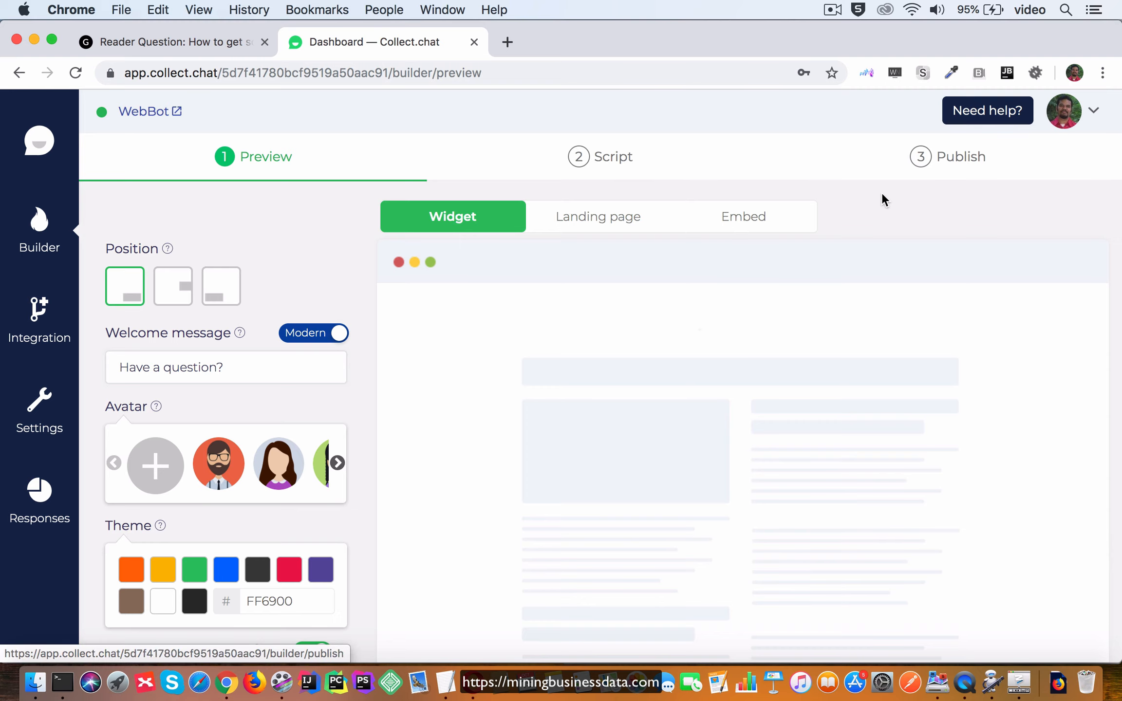
- Open the bot's Publish stage and review the available installation, sharing and embedding options
{"action": "left_click", "coordinate": [946, 170]}
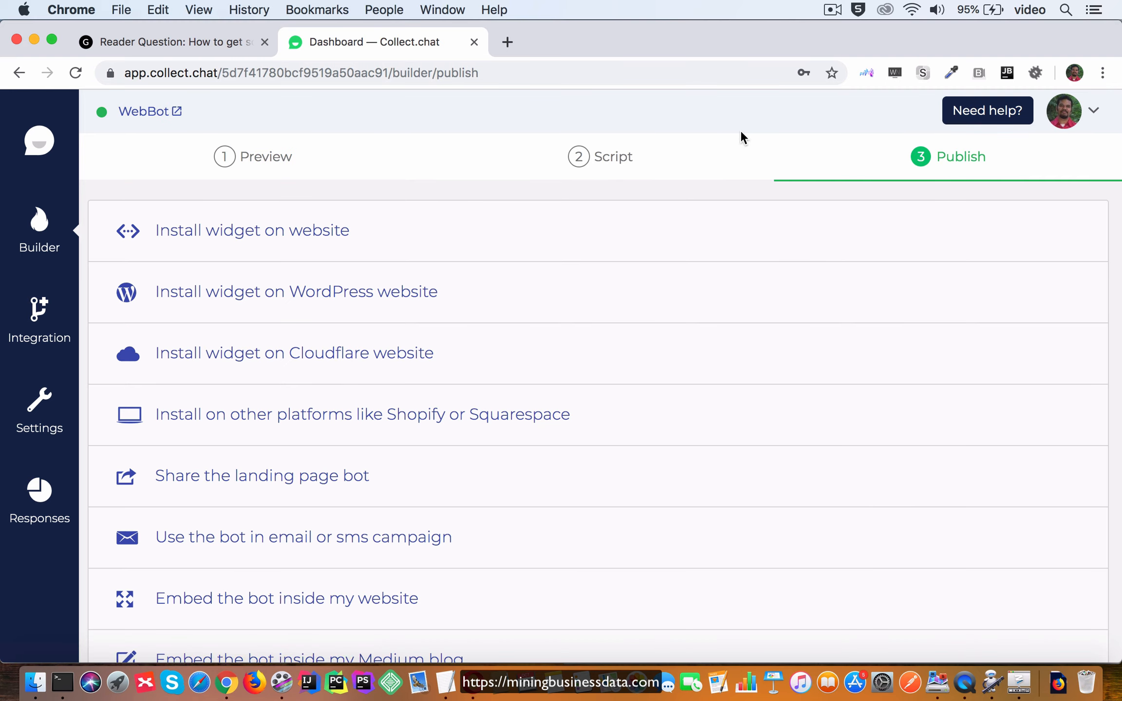
{"action": "scroll", "coordinate": [729, 589], "scroll_direction": "down", "scroll_amount": 2}
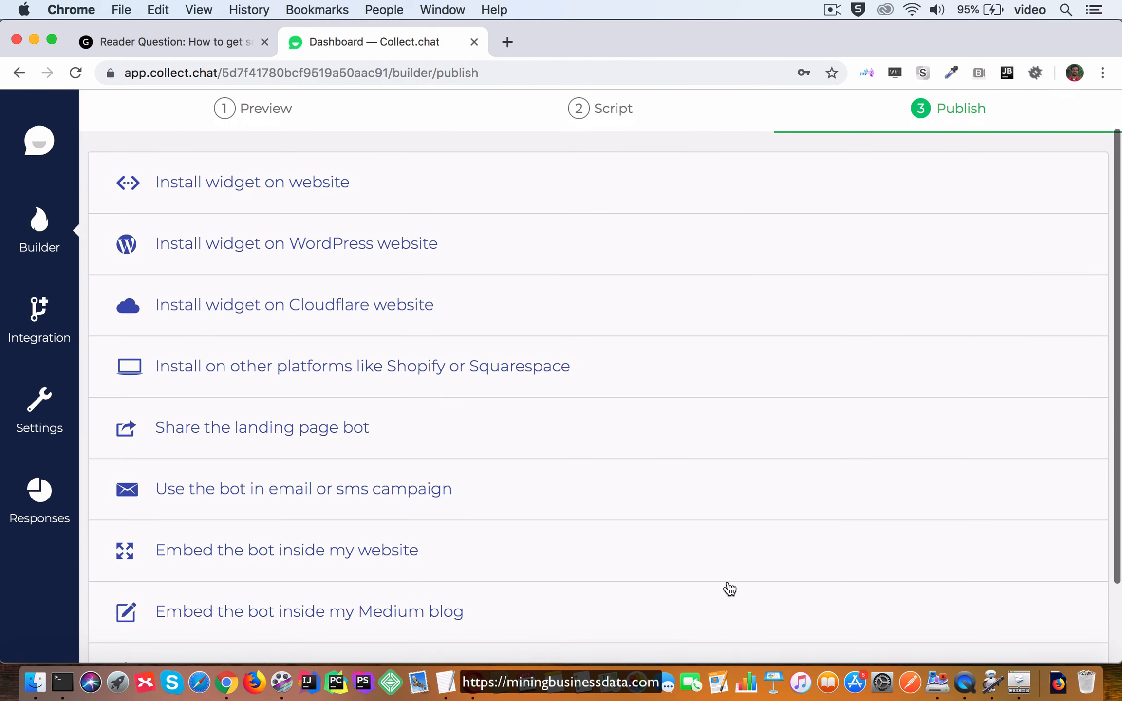
{"action": "scroll", "coordinate": [729, 589], "scroll_direction": "down", "scroll_amount": 3}
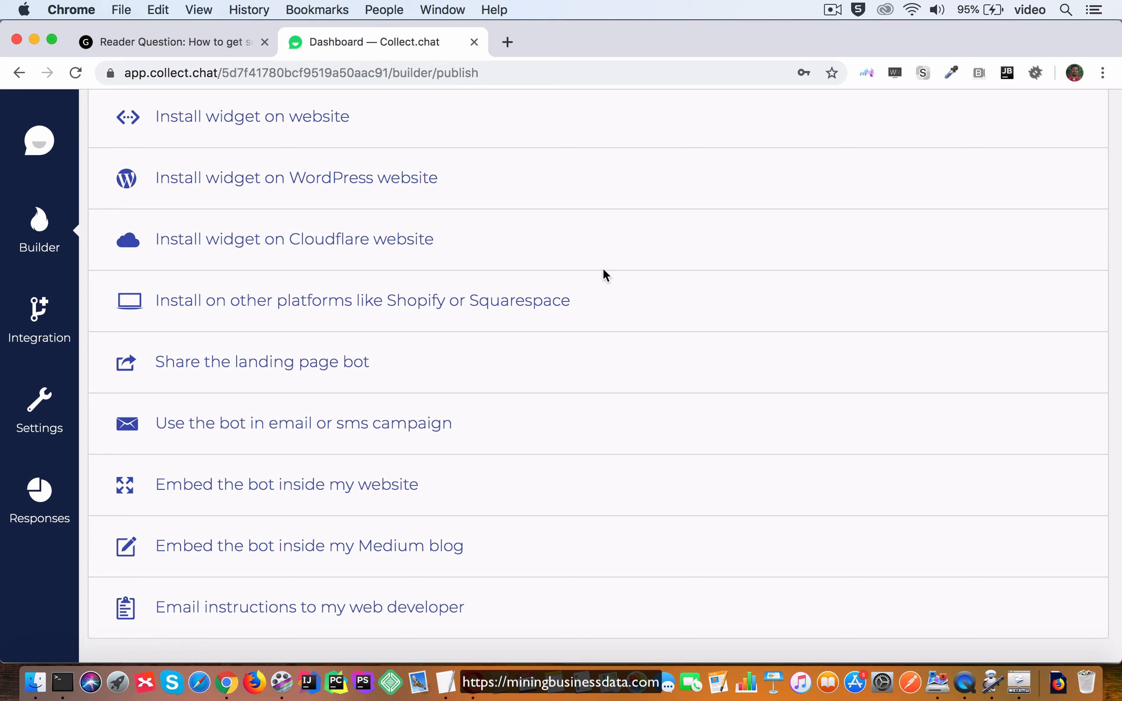
{"action": "scroll", "coordinate": [603, 273], "scroll_direction": "up", "scroll_amount": 2}
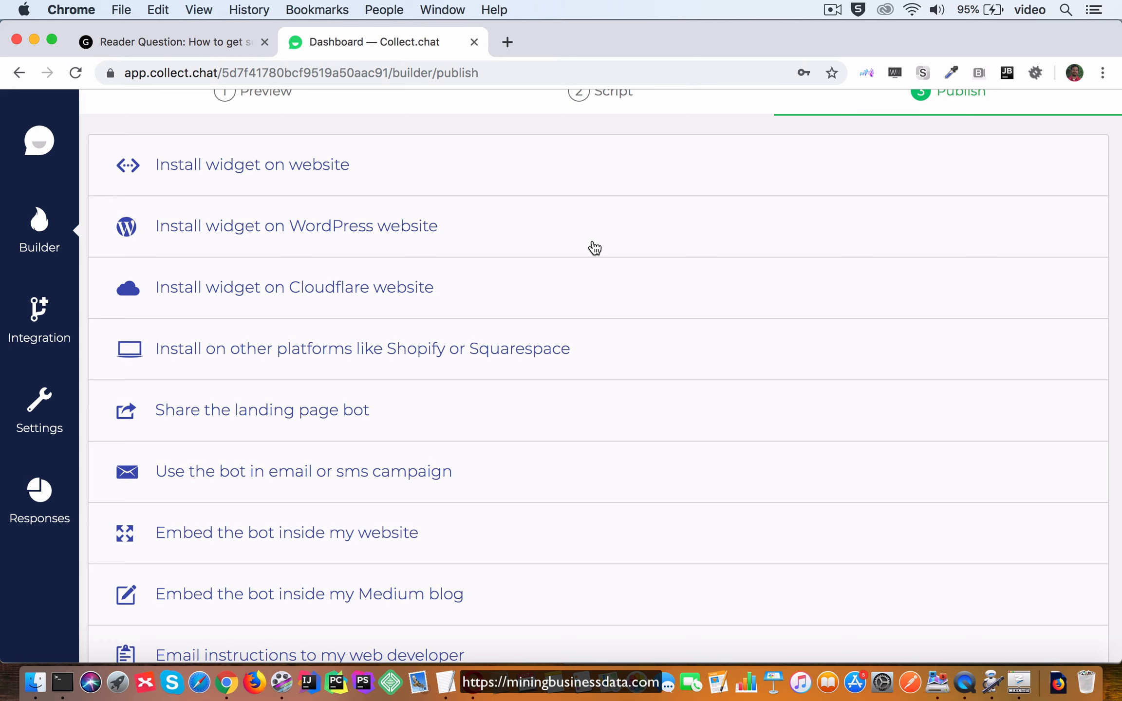
{"action": "scroll", "coordinate": [594, 246], "scroll_direction": "up", "scroll_amount": 3}
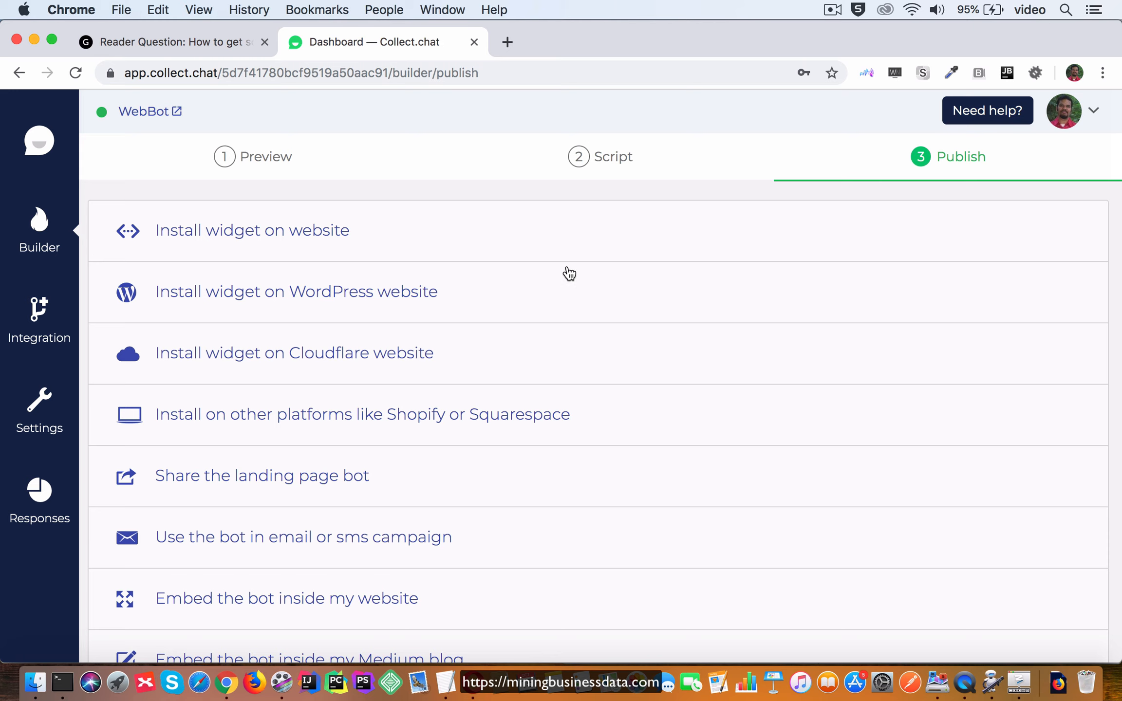
- Open the bot's Script stage and review the question types and the opening messages of the conversation
{"action": "left_click", "coordinate": [603, 161]}
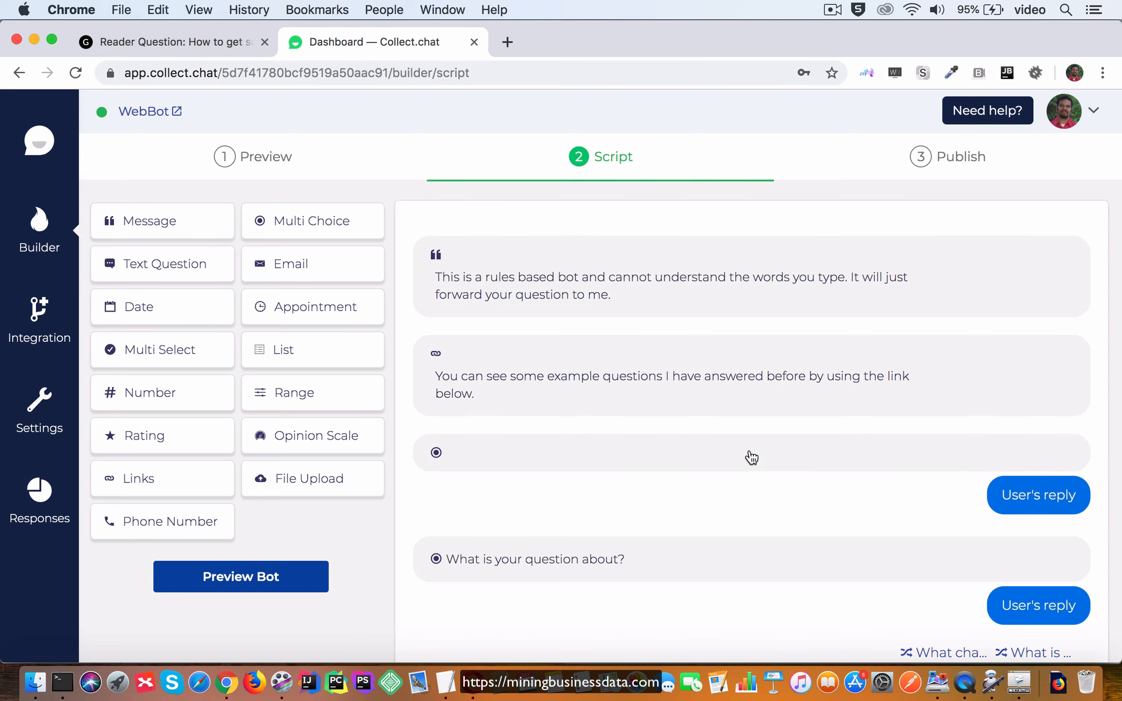
{"action": "scroll", "coordinate": [719, 484], "scroll_direction": "down", "scroll_amount": 3}
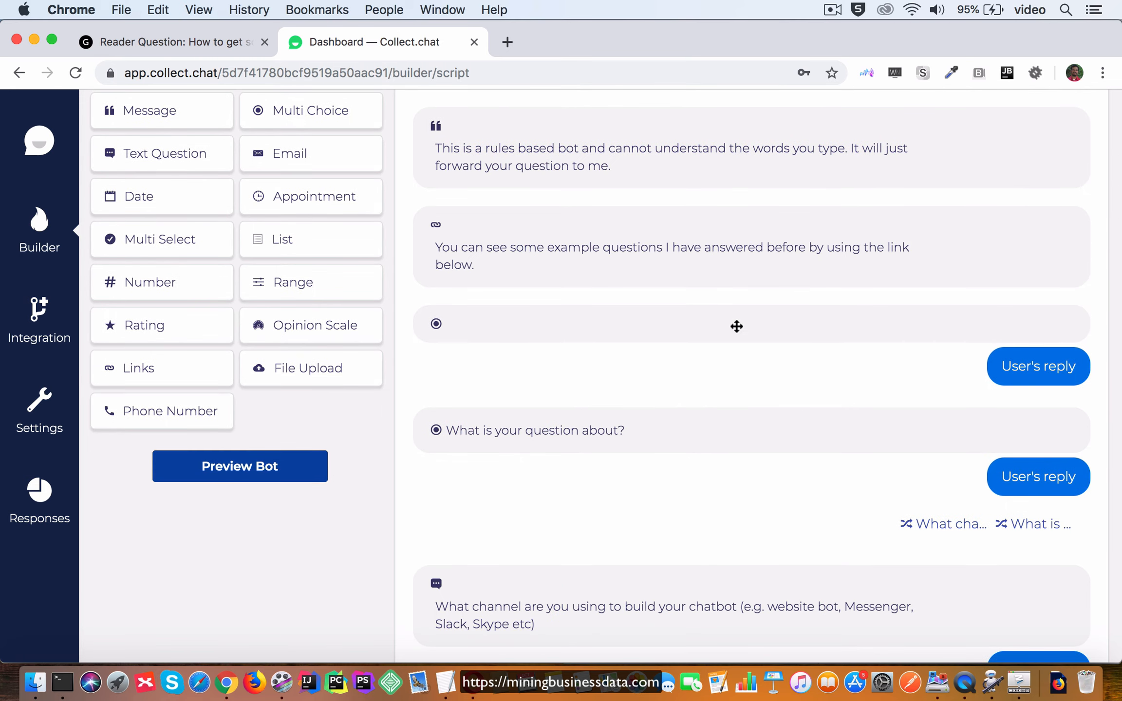
{"action": "scroll", "coordinate": [734, 223], "scroll_direction": "up", "scroll_amount": 3}
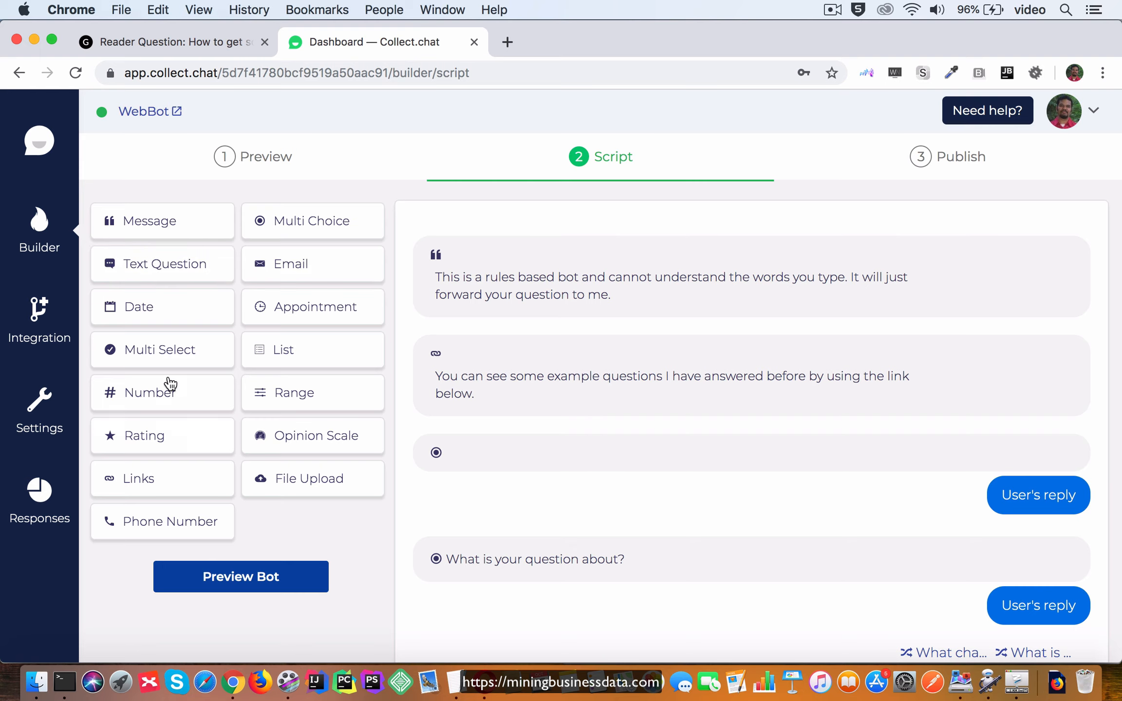
- Inspect the rating question "How was your experience with this chat widget?" near the script's end, and close it without changes
{"action": "scroll", "coordinate": [385, 510], "scroll_direction": "down", "scroll_amount": 3}
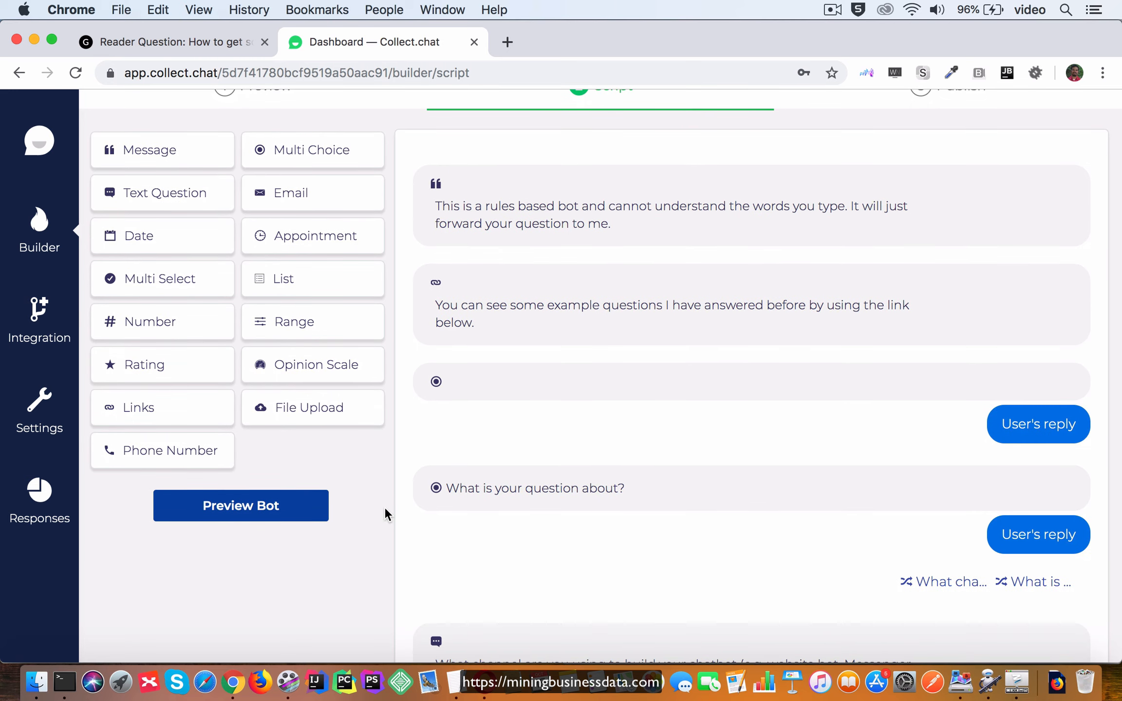
{"action": "scroll", "coordinate": [539, 543], "scroll_direction": "down", "scroll_amount": 15}
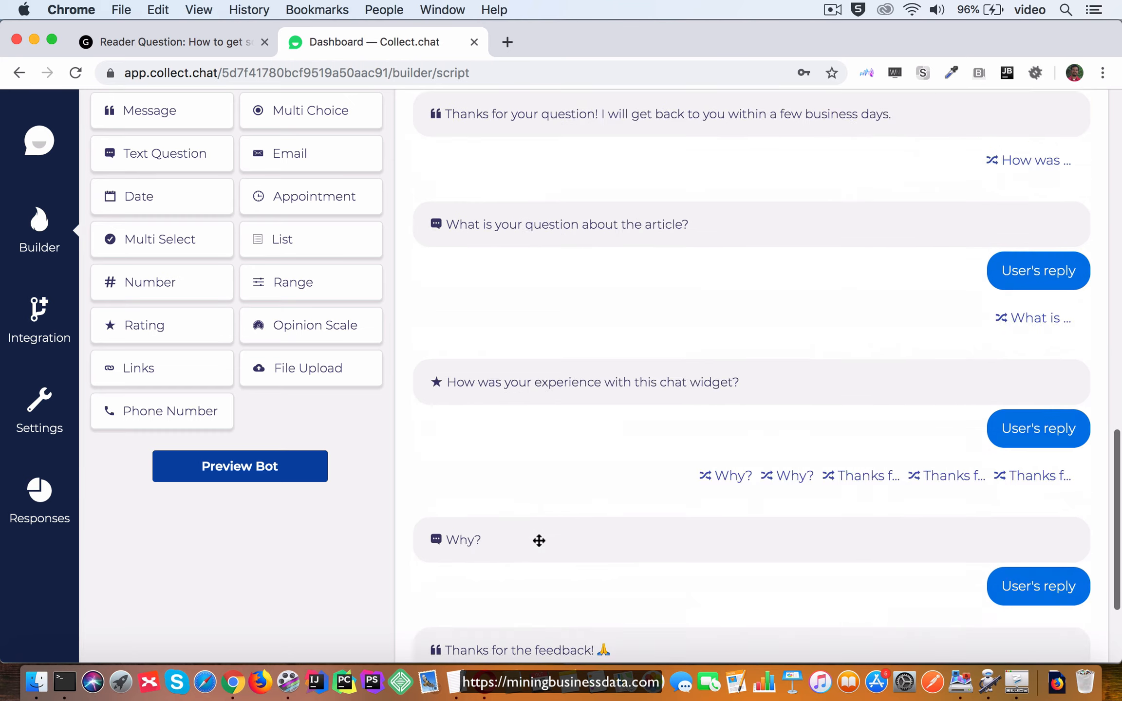
{"action": "scroll", "coordinate": [539, 540], "scroll_direction": "down", "scroll_amount": 5}
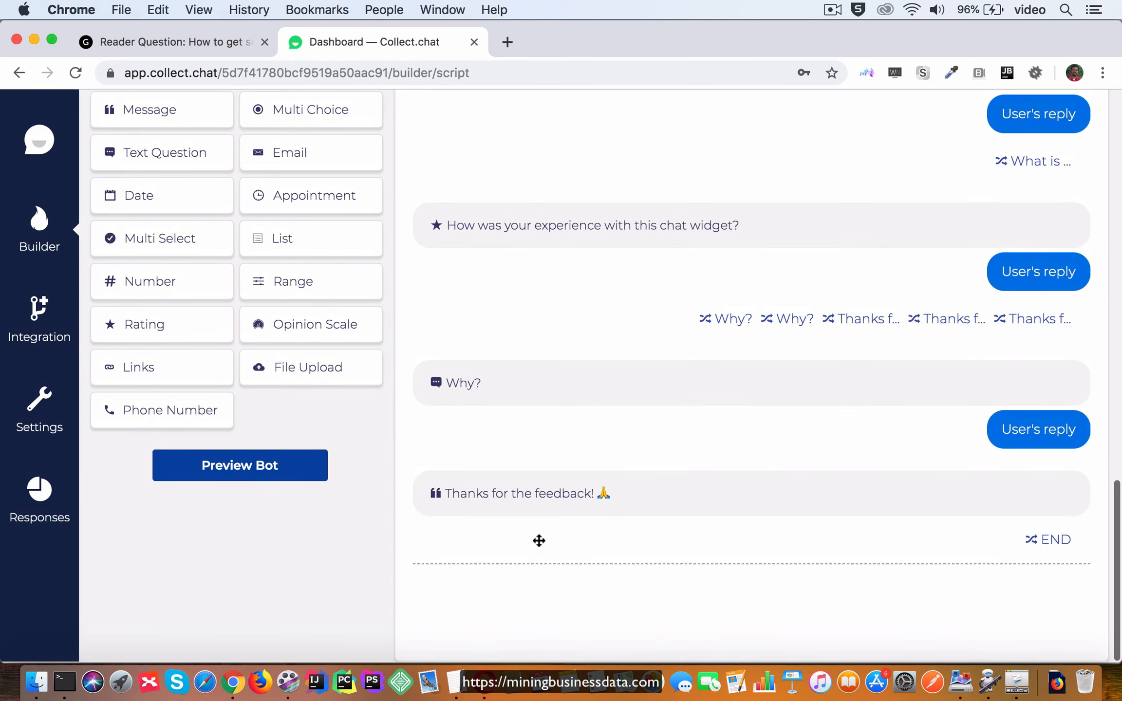
{"action": "left_click", "coordinate": [544, 232]}
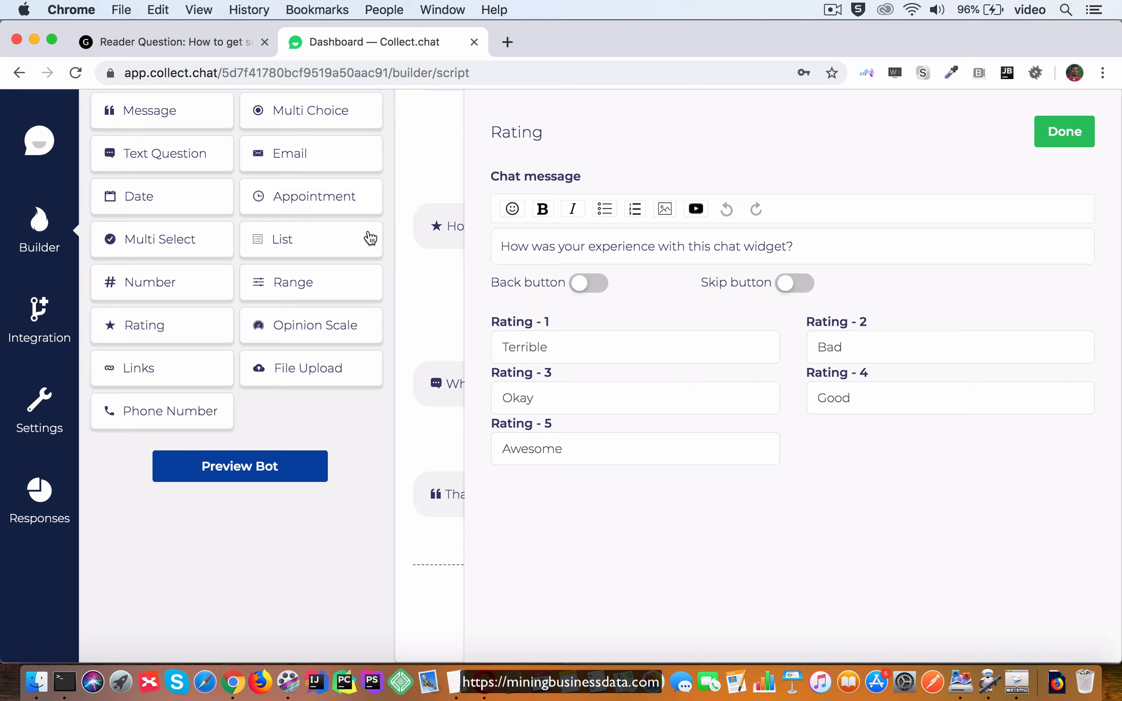
{"action": "left_click", "coordinate": [1057, 133]}
- Inspect the answer options of the multi-choice question "What is your question about?" and close its editor without changes
{"action": "scroll", "coordinate": [666, 313], "scroll_direction": "up", "scroll_amount": 5}
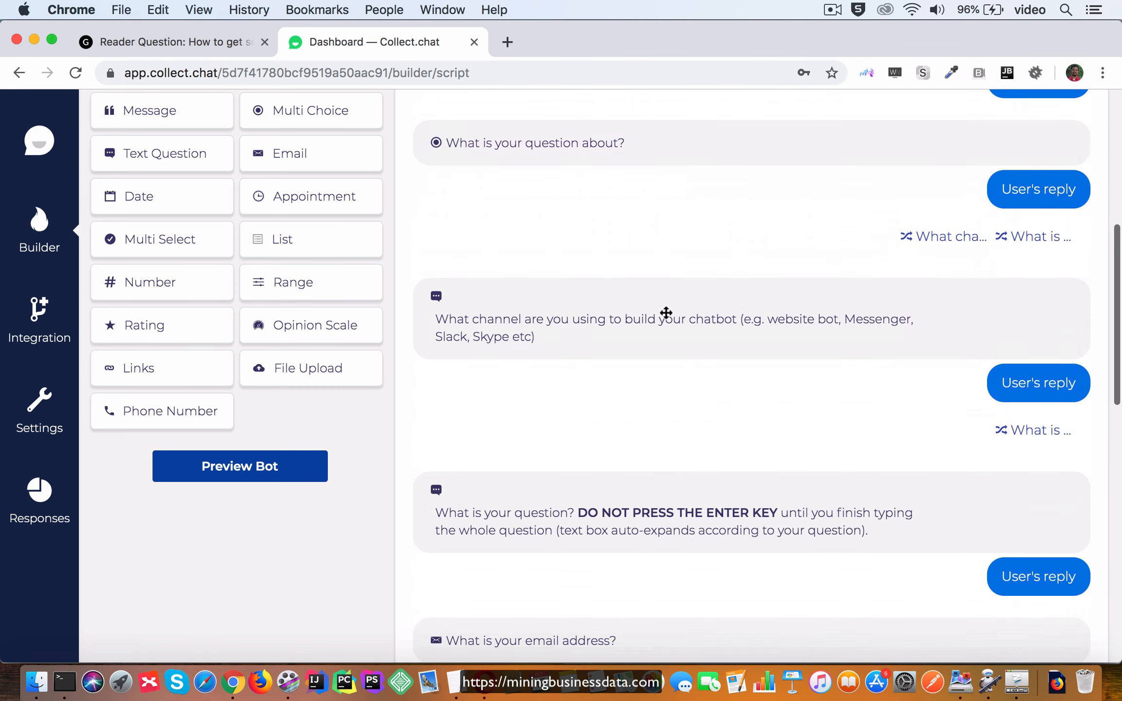
{"action": "scroll", "coordinate": [667, 313], "scroll_direction": "up", "scroll_amount": 6}
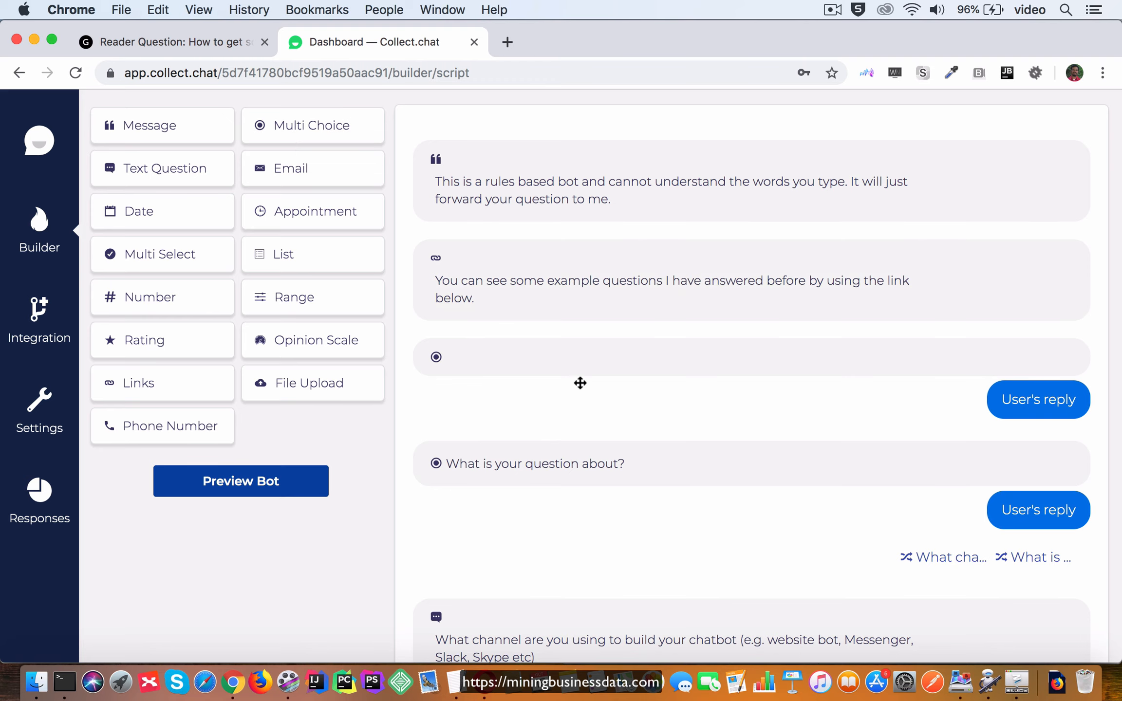
{"action": "scroll", "coordinate": [579, 384], "scroll_direction": "down", "scroll_amount": 2}
{"action": "left_click", "coordinate": [552, 387]}
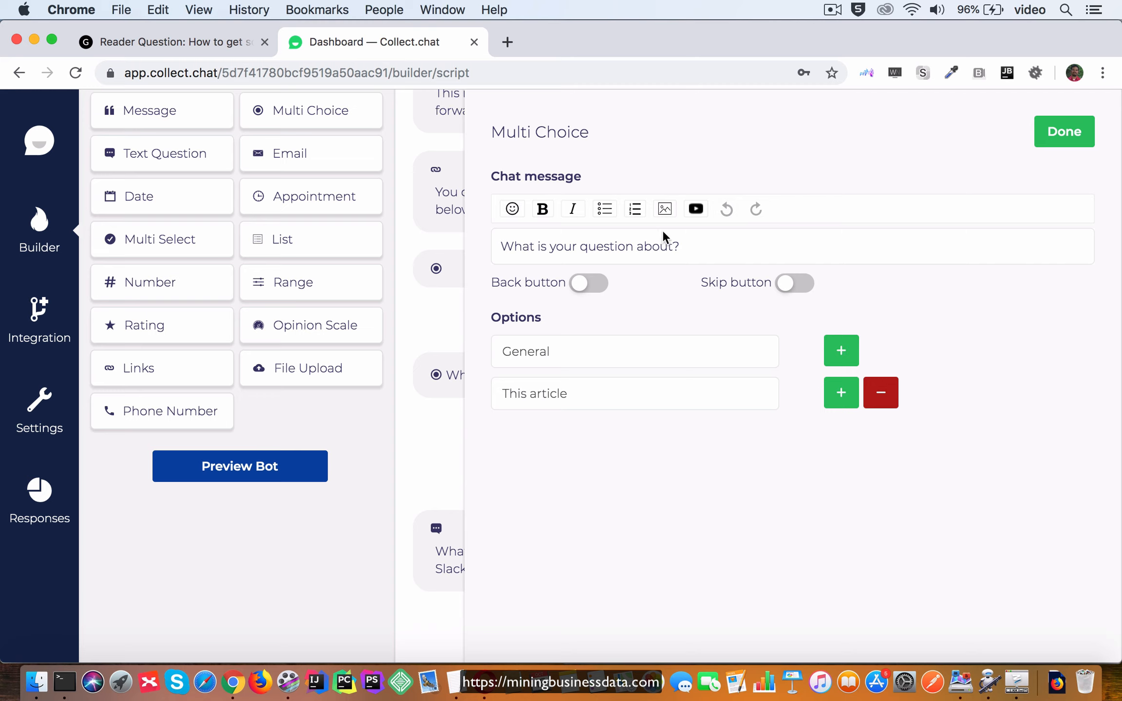
{"action": "left_click", "coordinate": [1062, 135]}
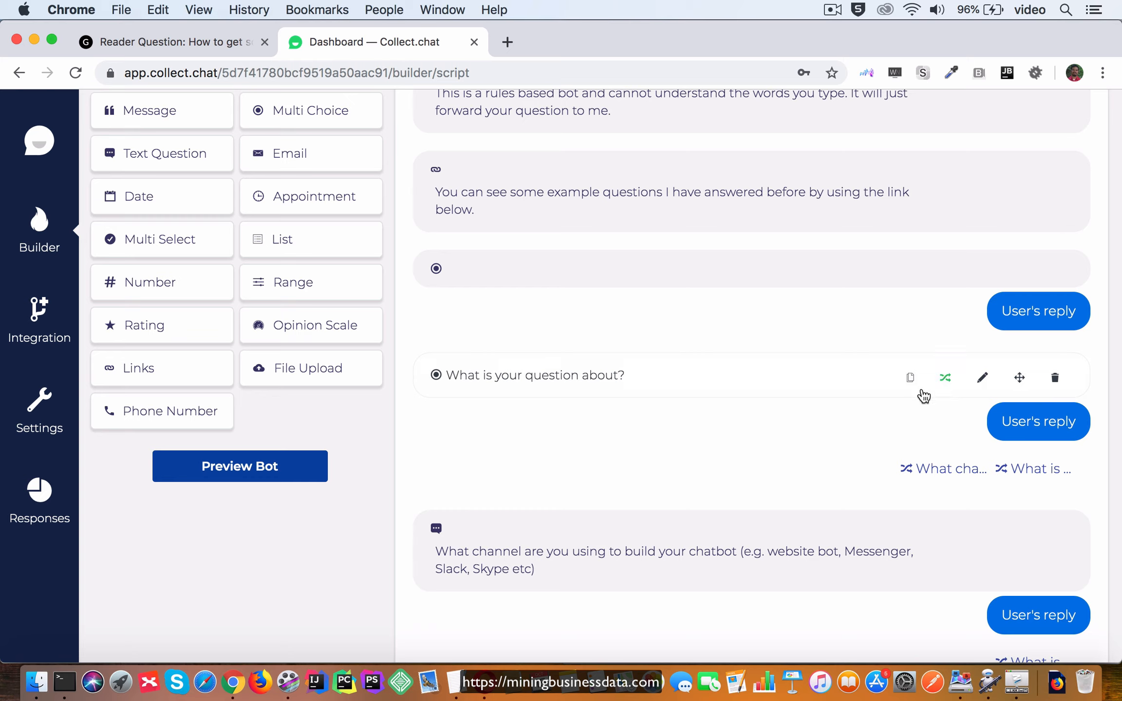
- Examine the logical jump targets of the General and This article options for "What is your question about?", leaving them as they are
{"action": "left_click", "coordinate": [946, 379]}
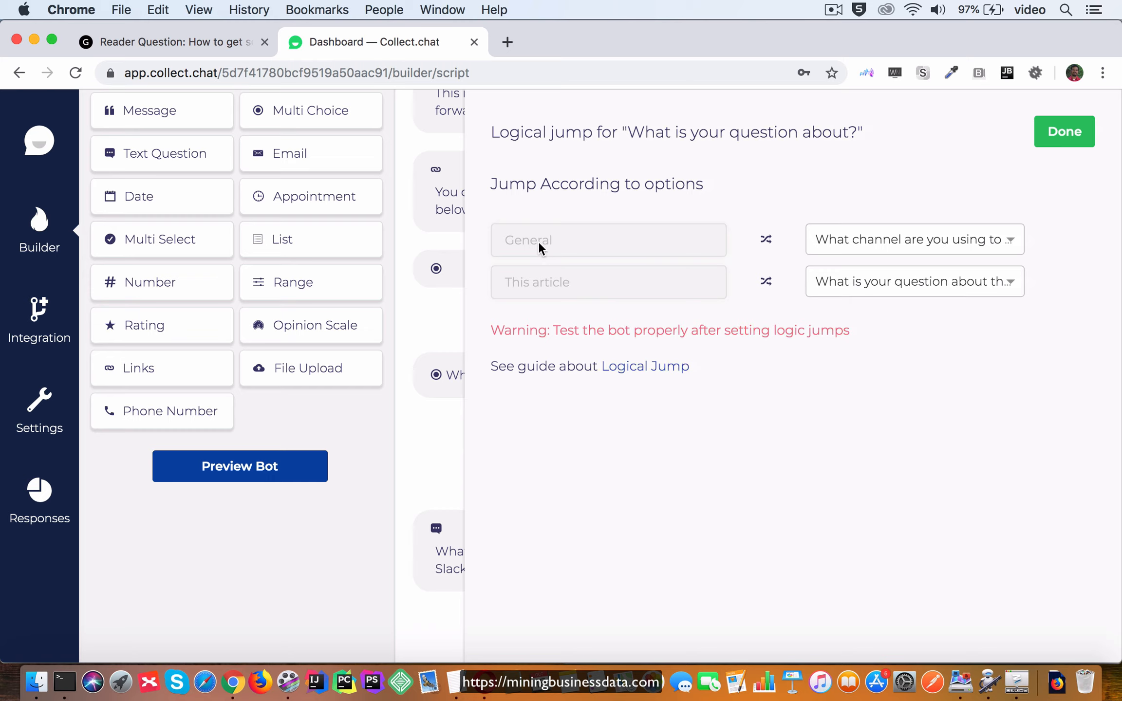
{"action": "left_click", "coordinate": [1011, 242]}
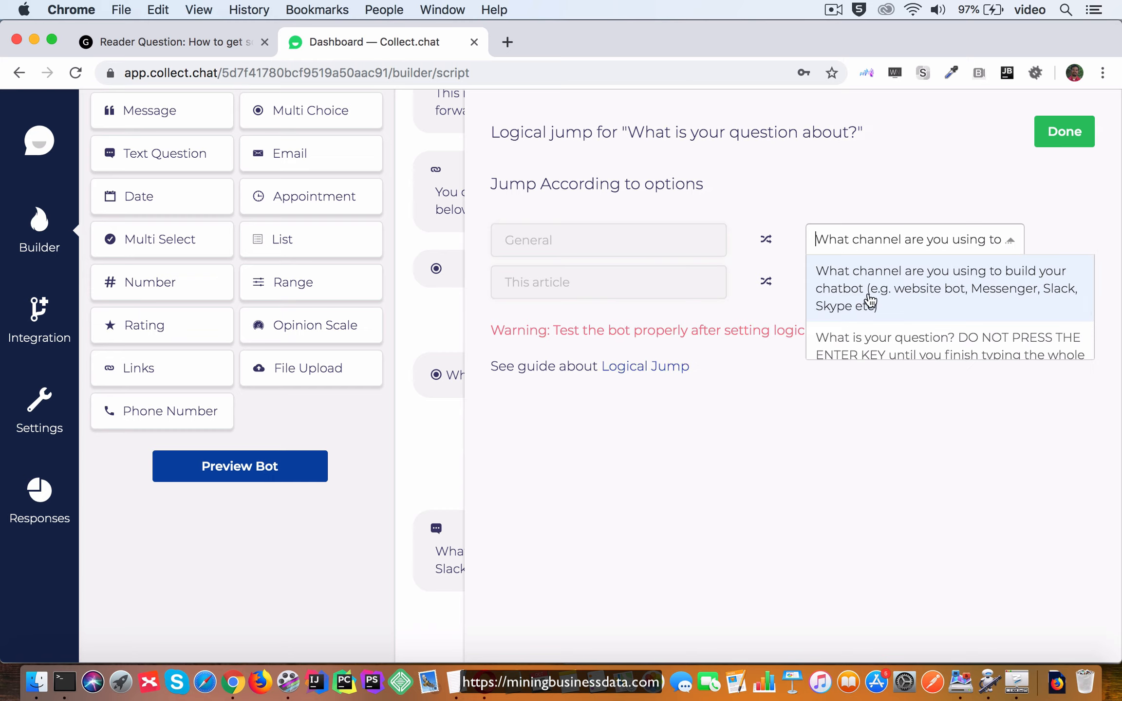
{"action": "left_click", "coordinate": [1060, 223]}
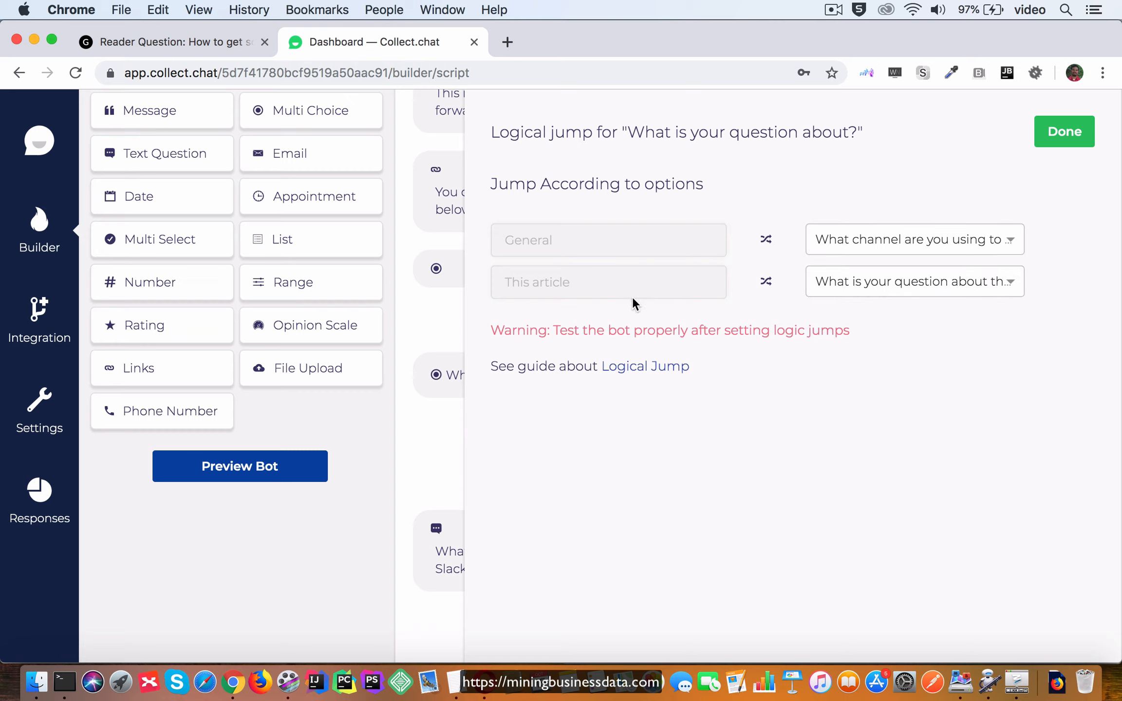
{"action": "left_click", "coordinate": [1009, 286]}
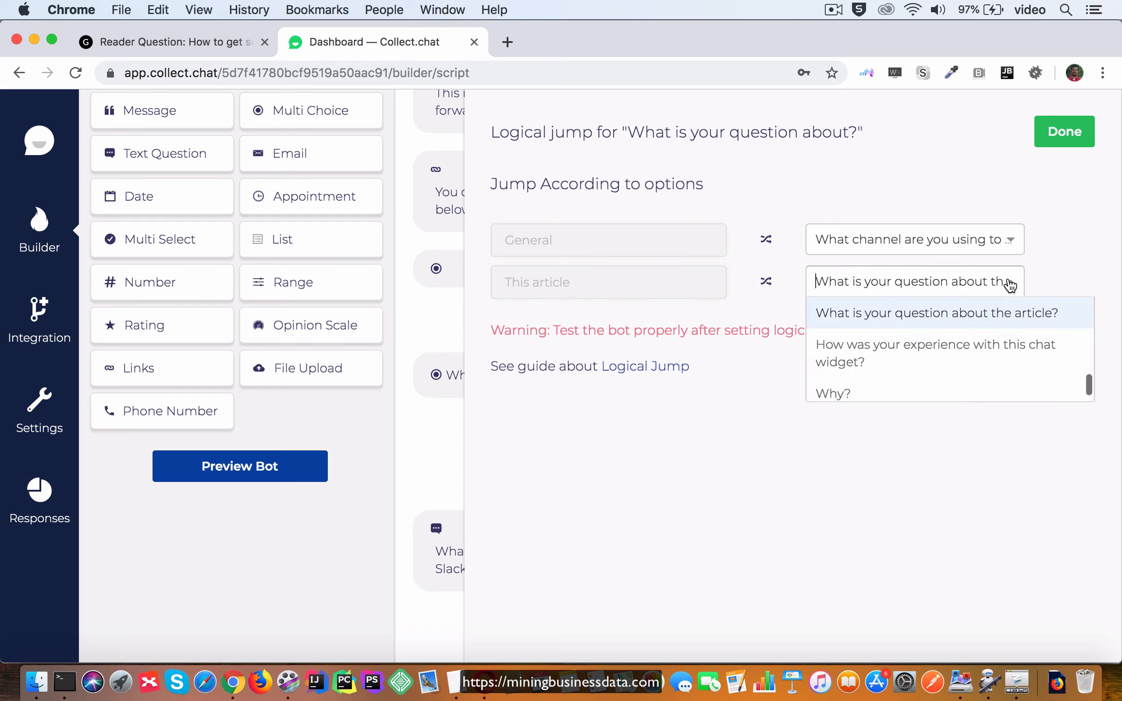
{"action": "left_click", "coordinate": [1109, 248]}
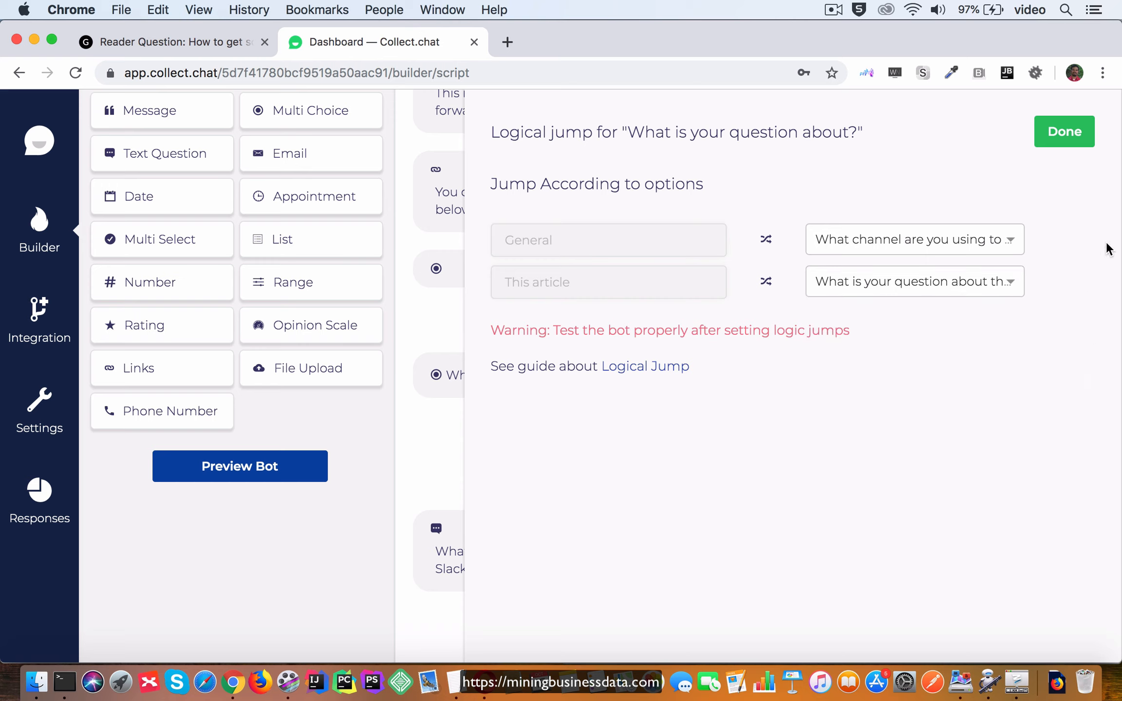
{"action": "left_click", "coordinate": [1012, 284]}
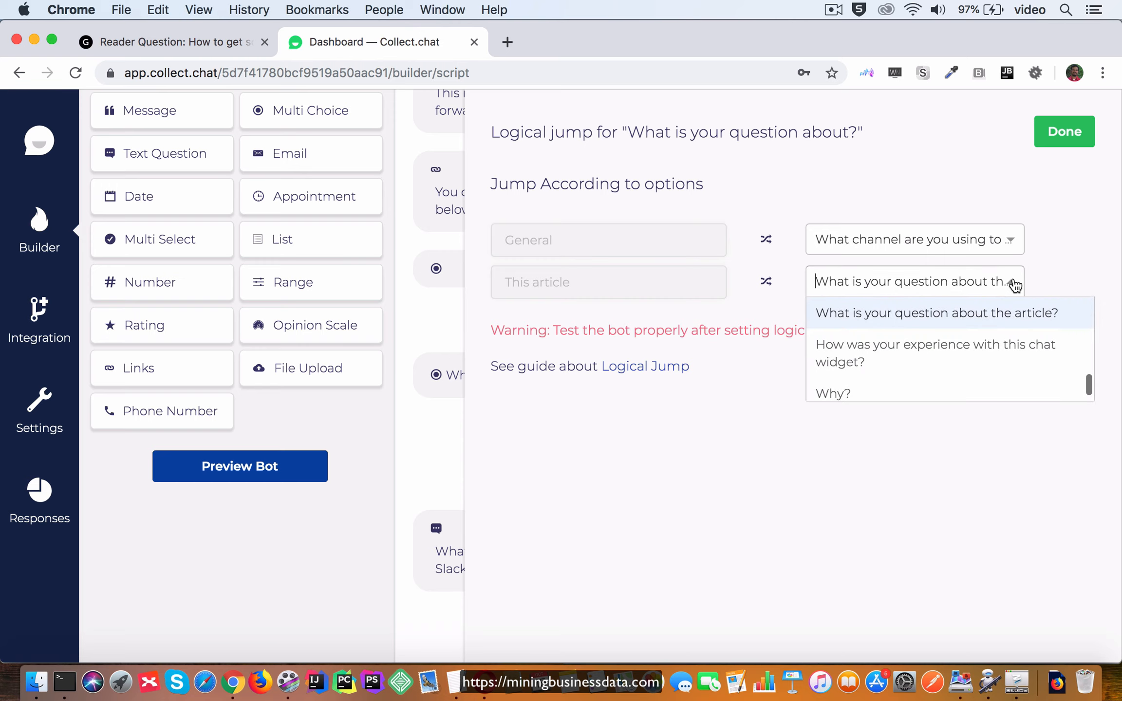
{"action": "left_click", "coordinate": [1075, 251]}
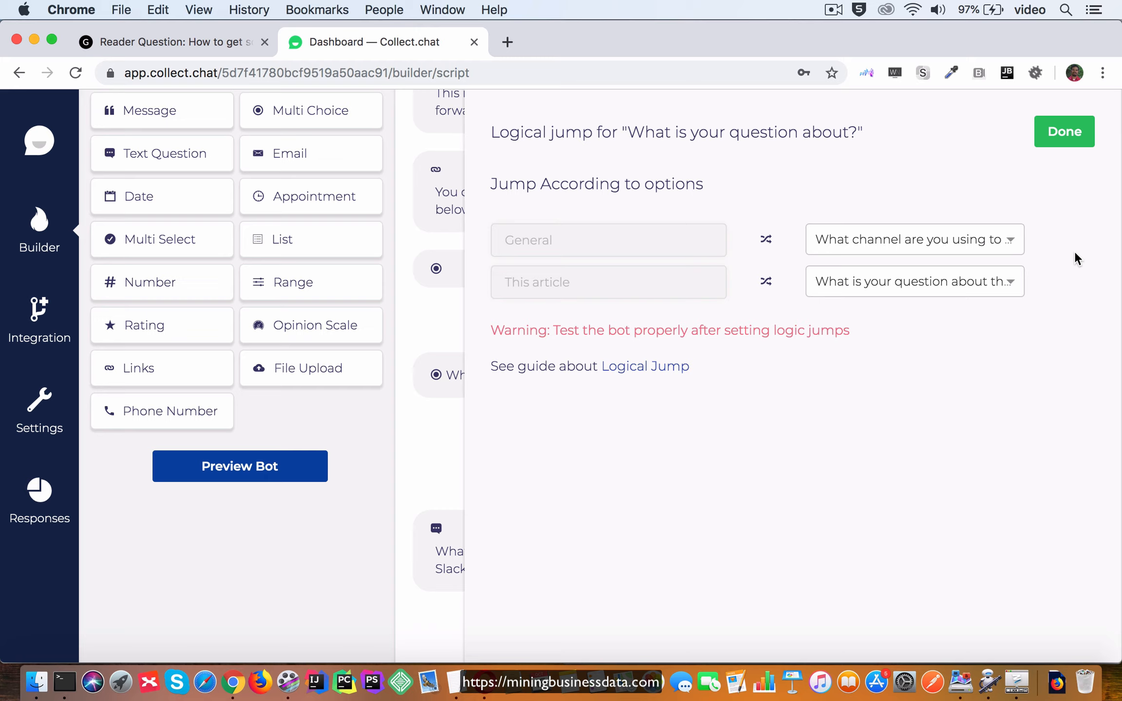
{"action": "left_click", "coordinate": [1064, 144]}
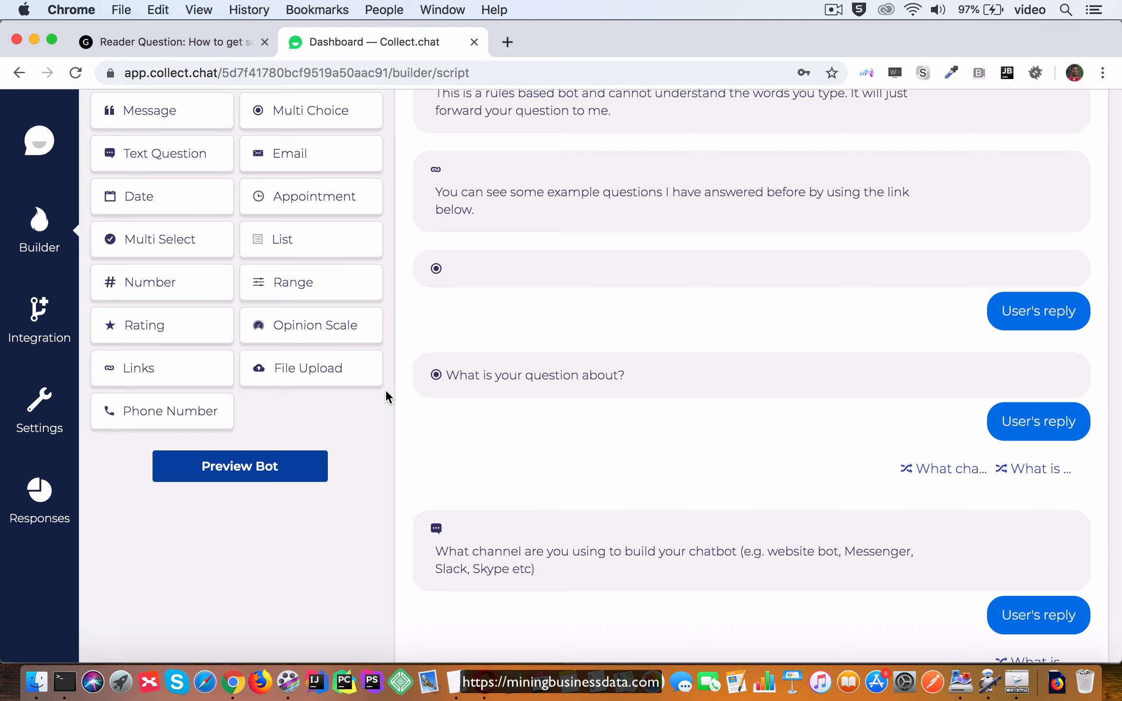
{"action": "scroll", "coordinate": [388, 300], "scroll_direction": "up", "scroll_amount": 5}
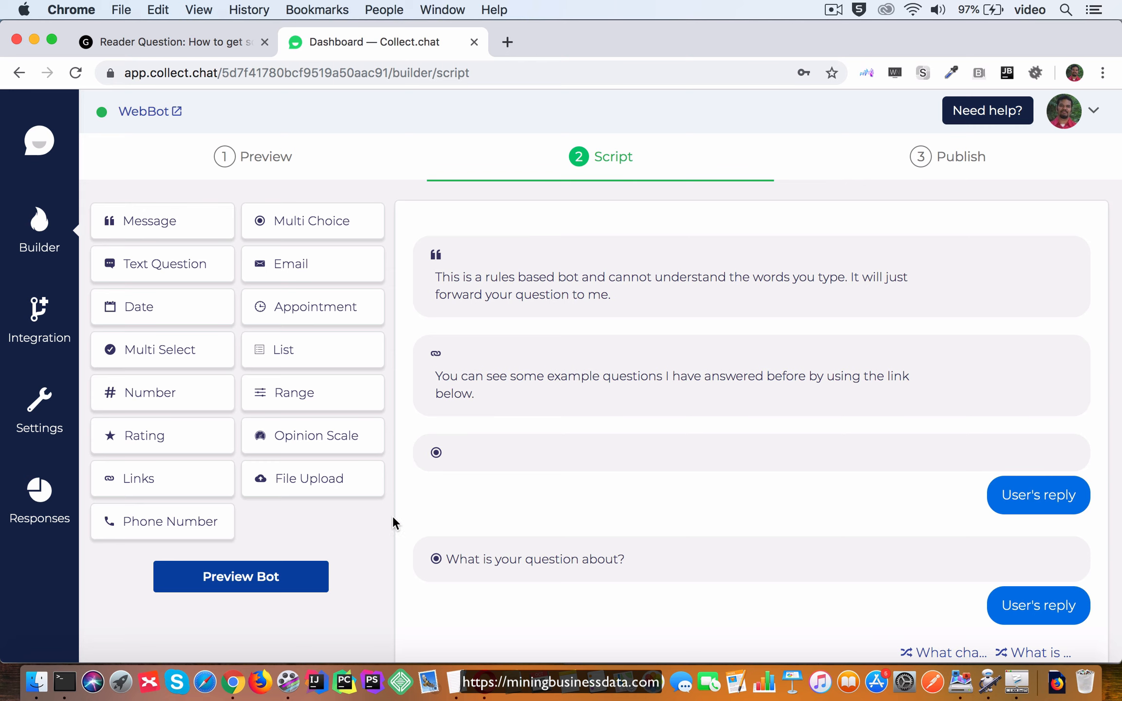
{"action": "scroll", "coordinate": [385, 537], "scroll_direction": "down", "scroll_amount": 5}
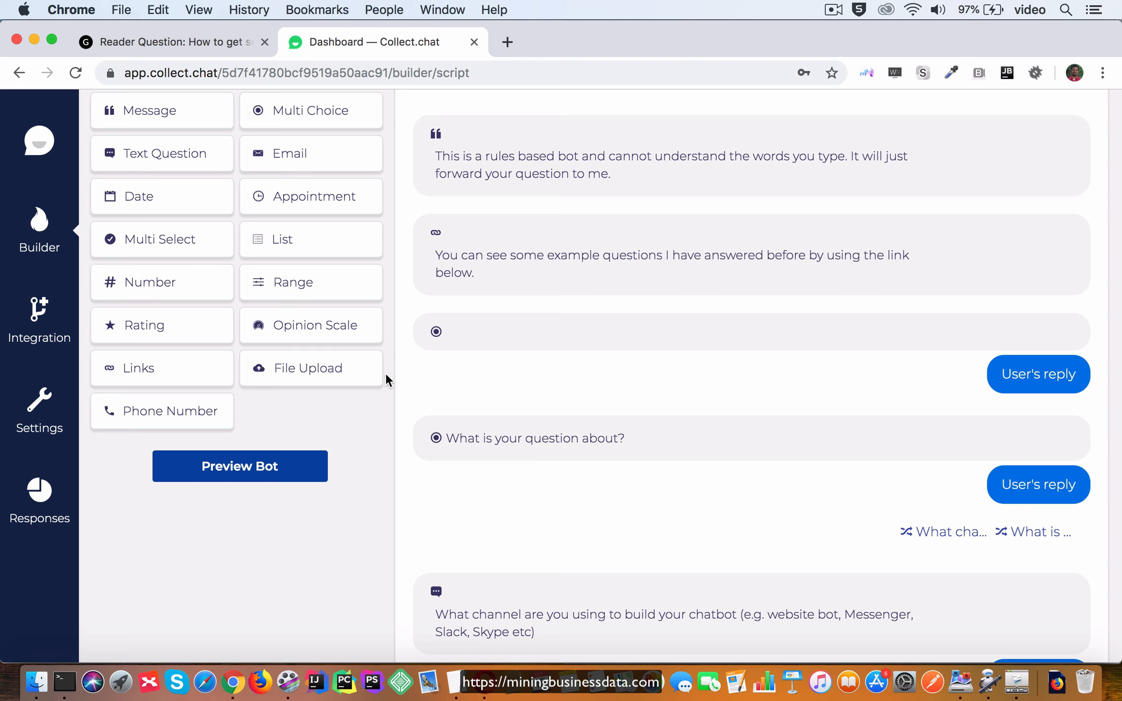
{"action": "scroll", "coordinate": [388, 318], "scroll_direction": "up", "scroll_amount": 3}
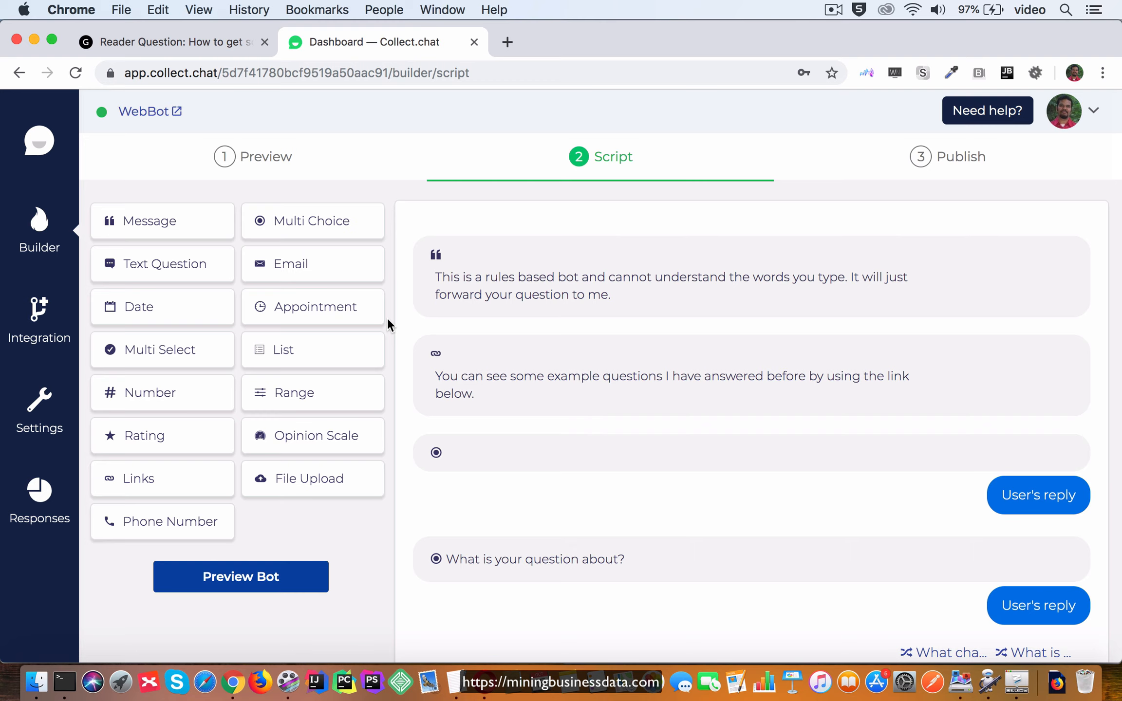
{"action": "scroll", "coordinate": [385, 496], "scroll_direction": "down", "scroll_amount": 1}
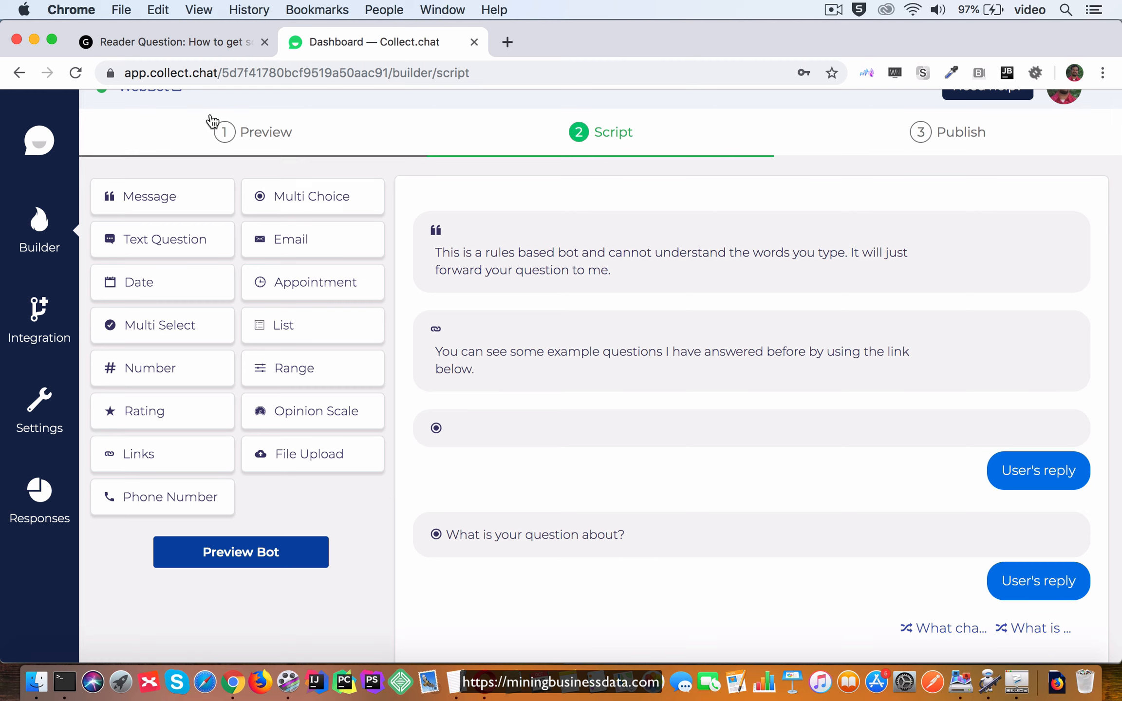
- Read the opening of the Mining Business Data article on sample Dialogflow training data, and return to the Collect.chat script
{"action": "left_click", "coordinate": [172, 40]}
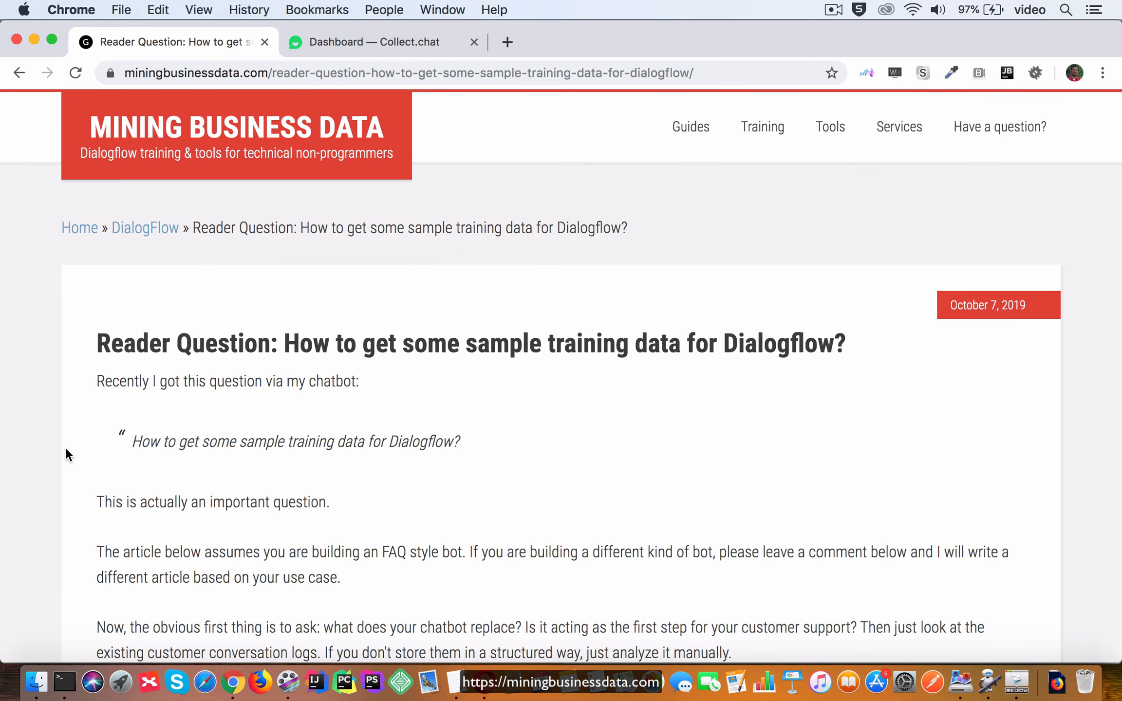
{"action": "scroll", "coordinate": [12, 534], "scroll_direction": "down", "scroll_amount": 3}
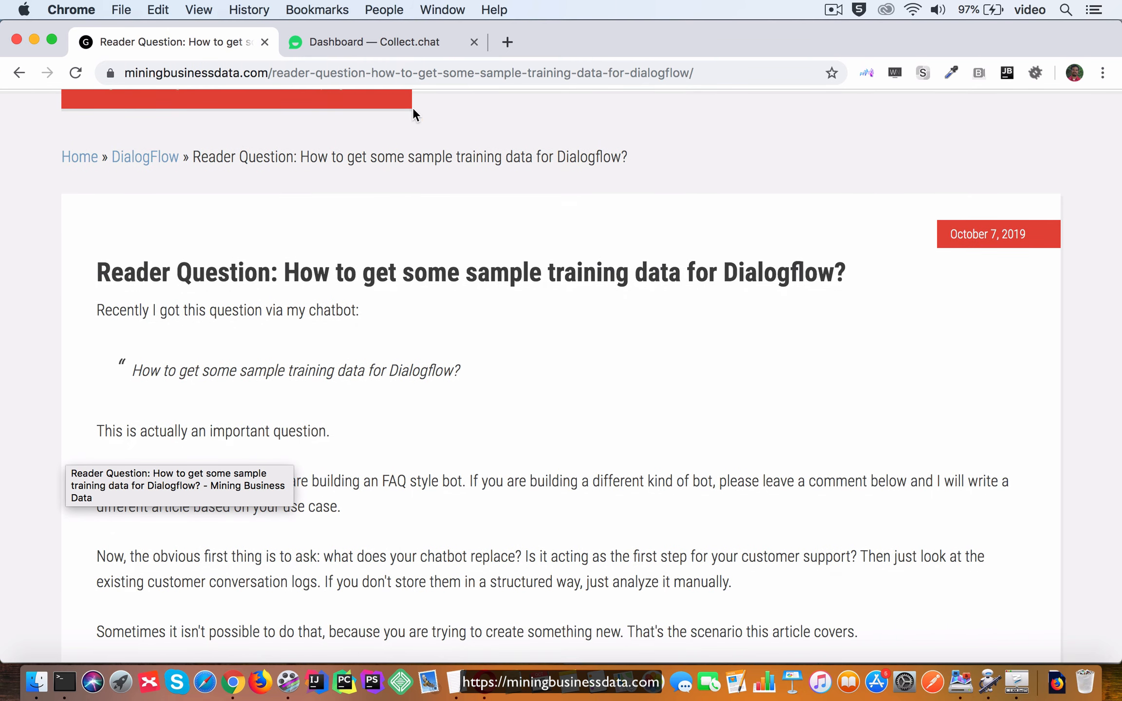
{"action": "scroll", "coordinate": [700, 518], "scroll_direction": "down", "scroll_amount": 8}
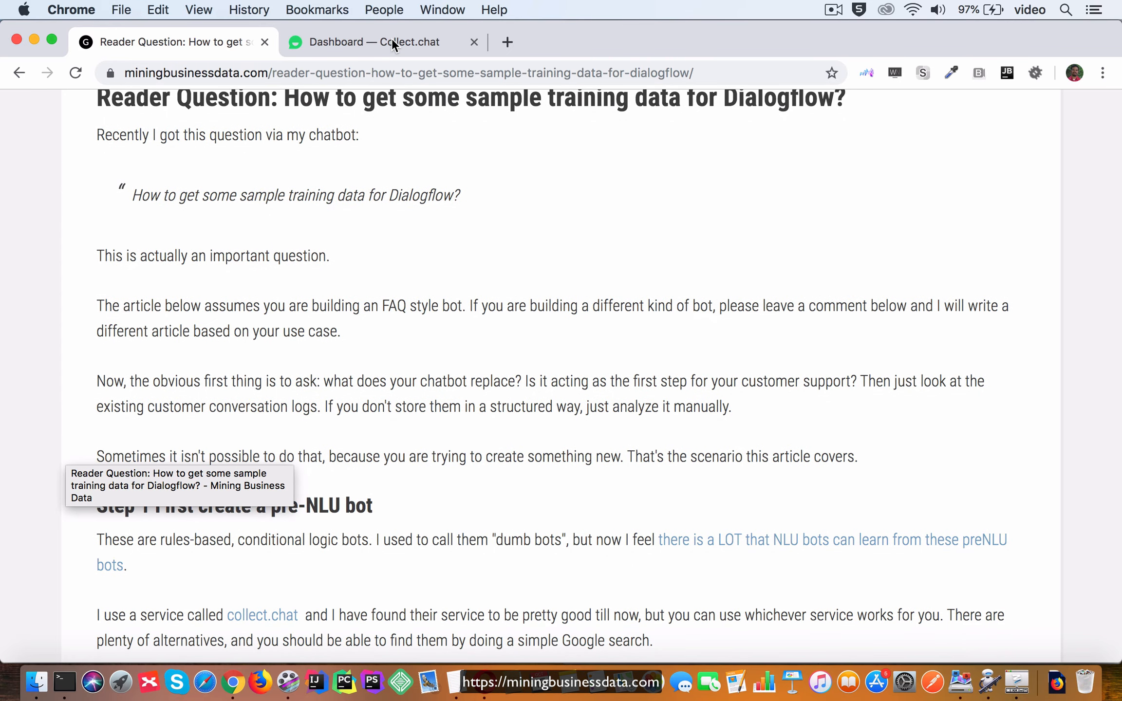
{"action": "left_click", "coordinate": [392, 41]}
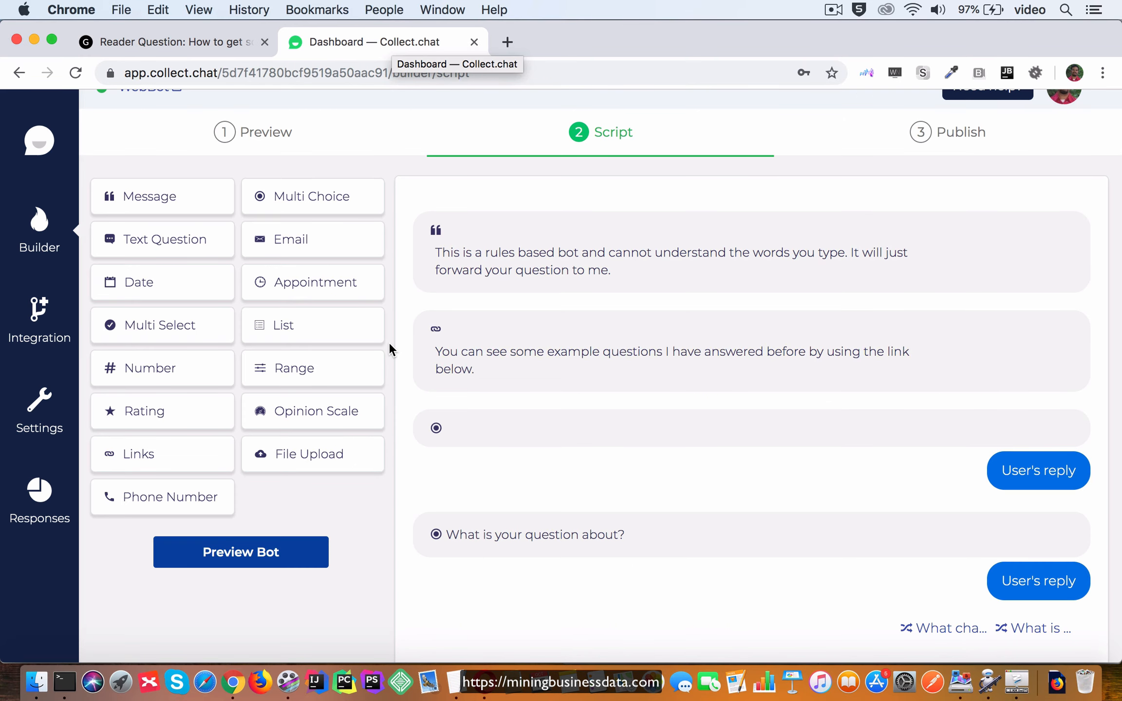